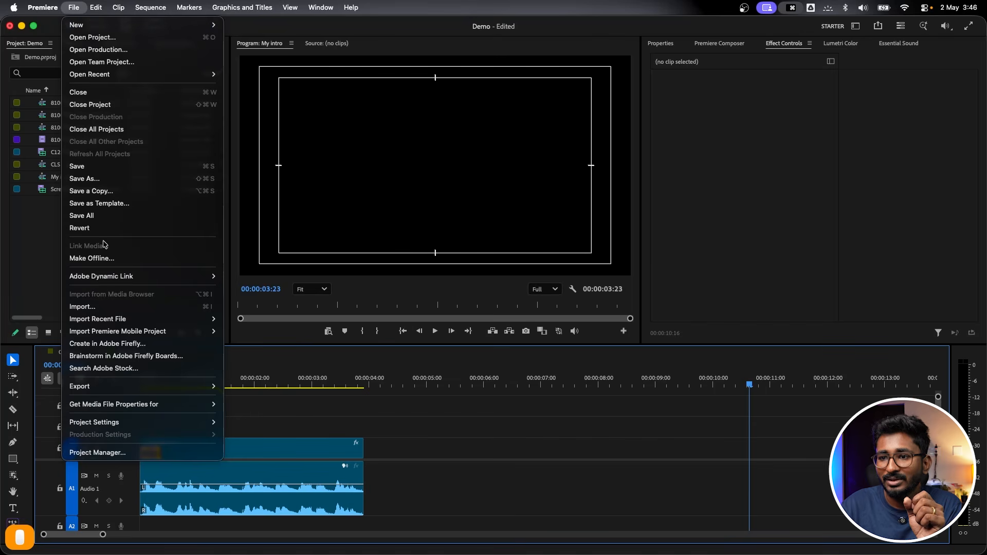
# - Open the media export settings for the My intro sequence
pyautogui.moveTo(112, 387)
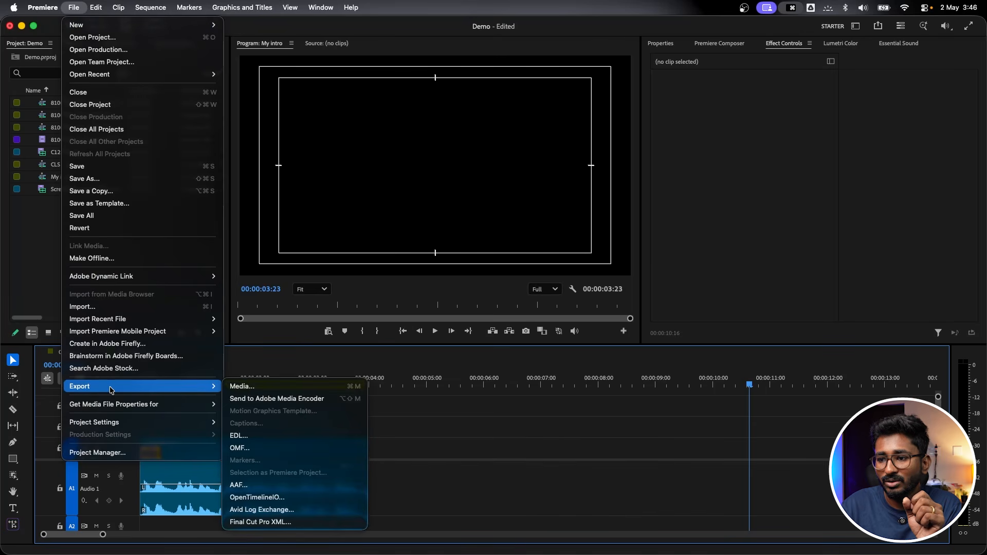
pyautogui.click(264, 390)
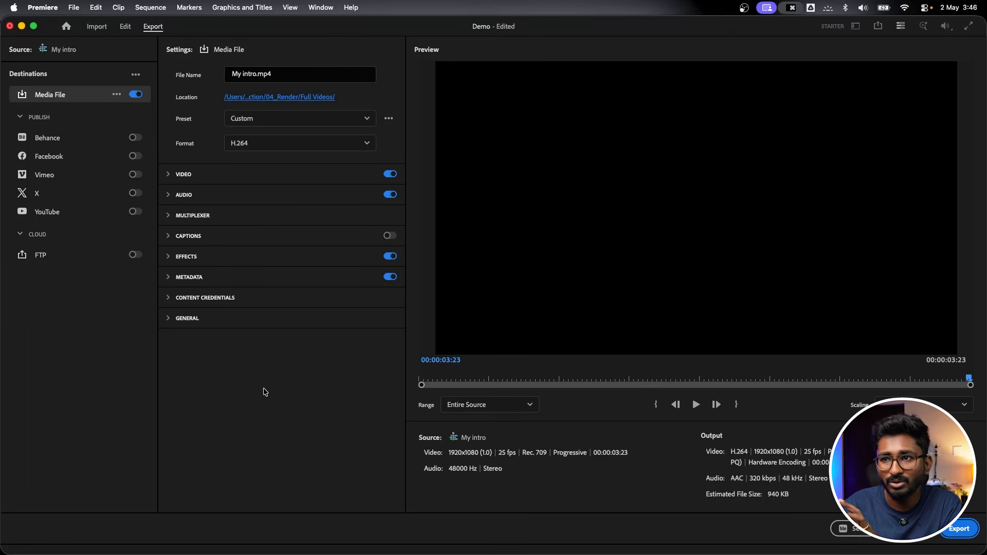
pyautogui.click(126, 26)
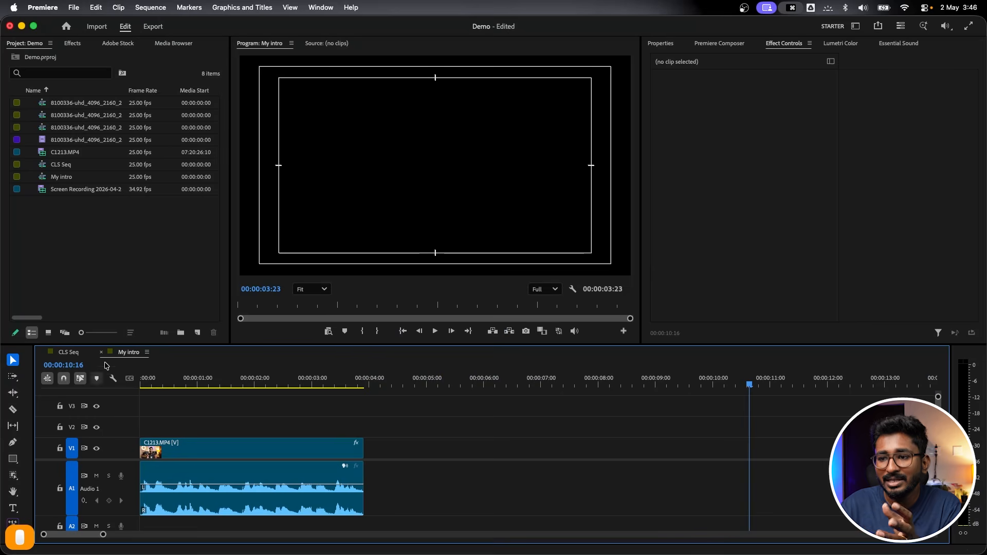
pyautogui.click(153, 27)
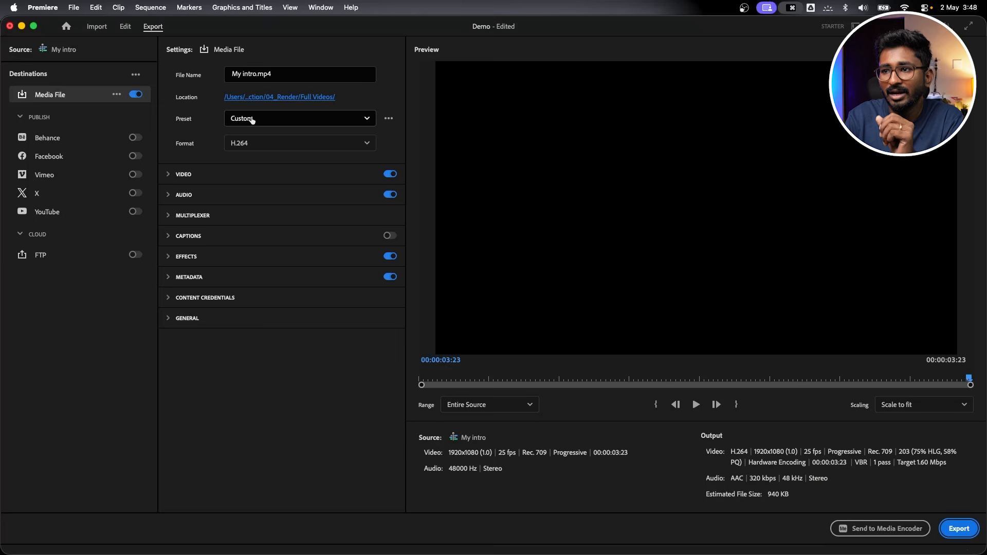
# - Set the export preset to Match Source - Adaptive High Bitrate
pyautogui.click(252, 119)
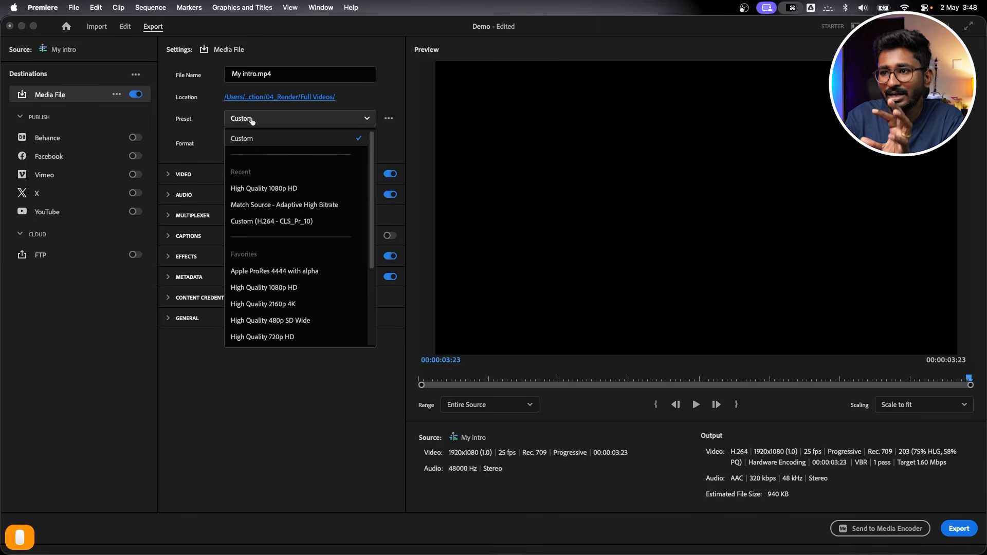
pyautogui.scroll(-3, 258, 266)
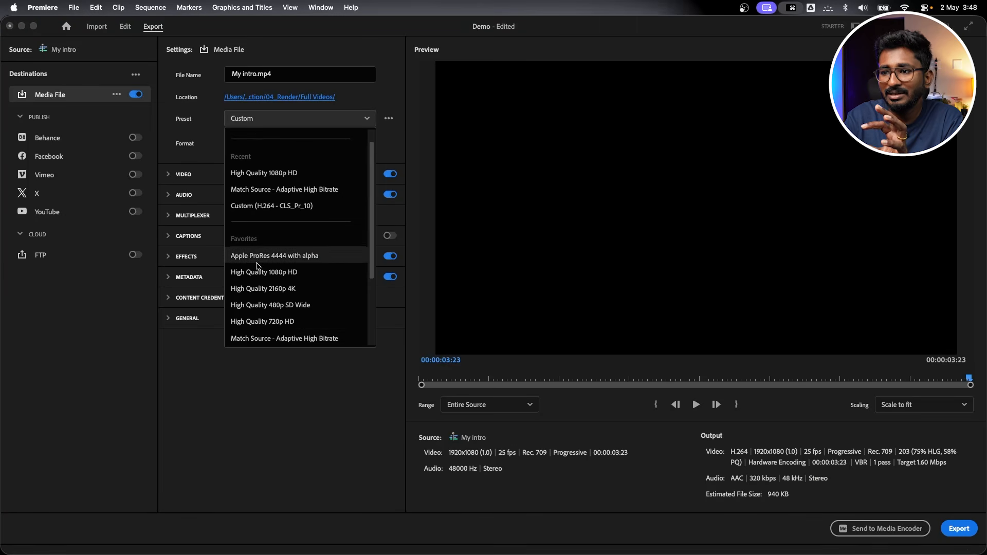
pyautogui.scroll(-3, 258, 267)
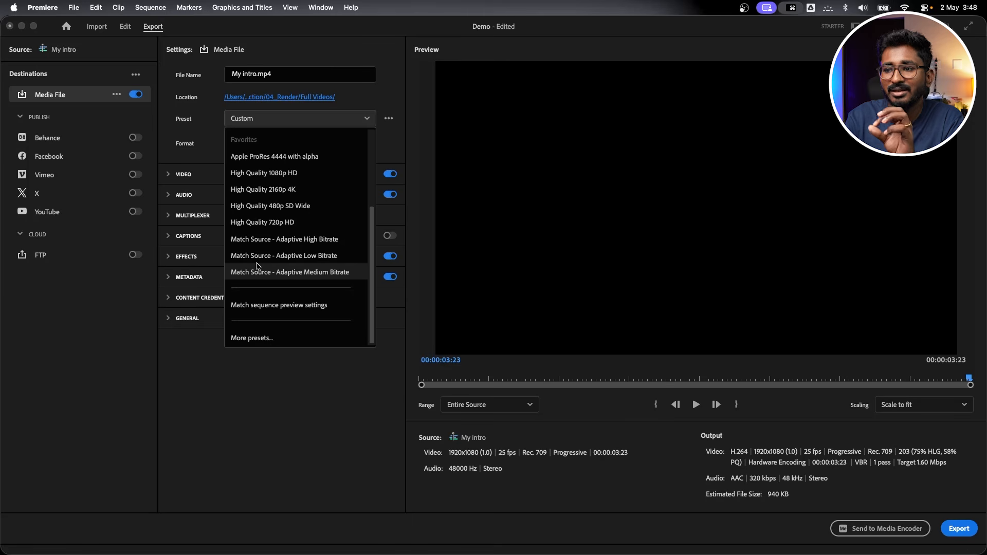
pyautogui.click(212, 363)
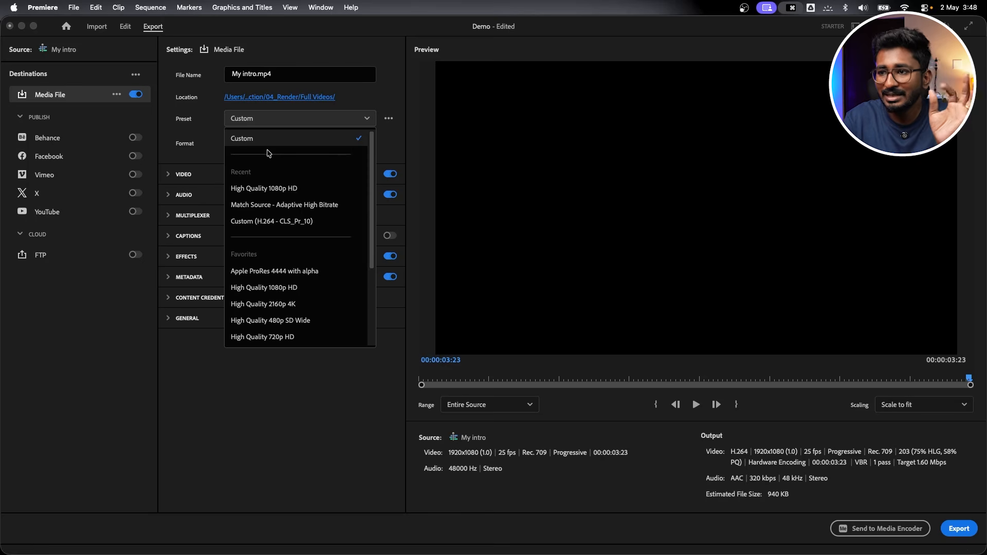
pyautogui.click(317, 206)
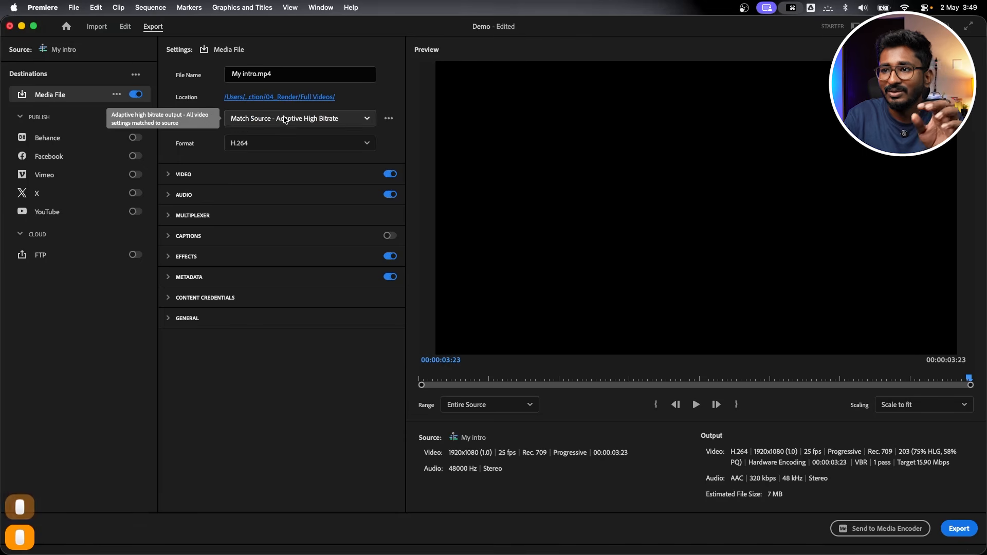
# - Review the recent and favorite export presets and keep Match Source - Adaptive High Bitrate selected
pyautogui.click(284, 120)
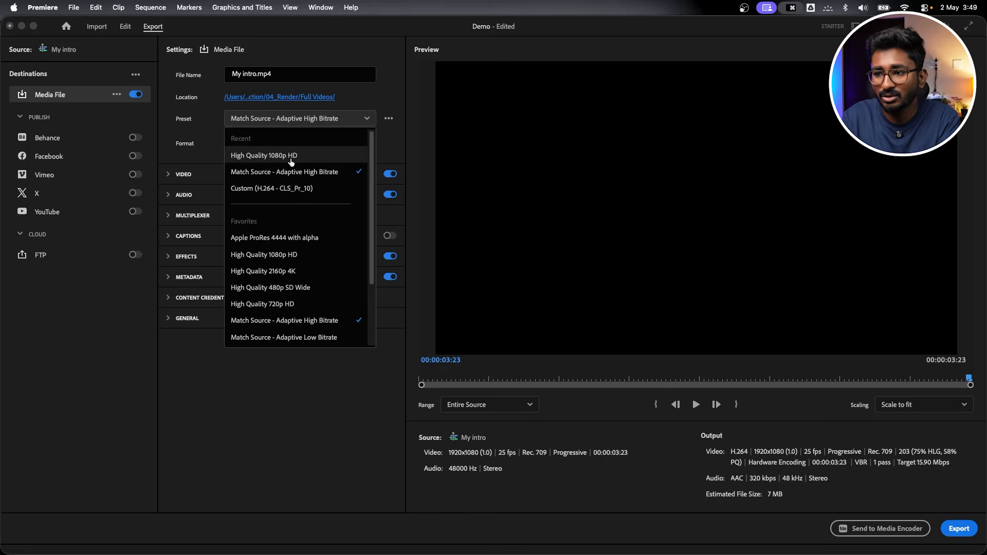
pyautogui.scroll(-4, 275, 271)
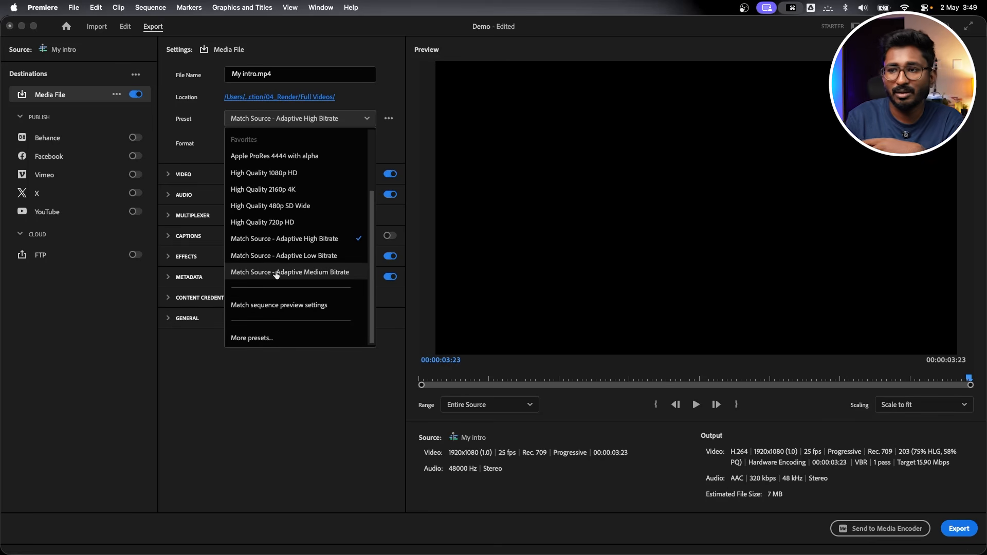
pyautogui.scroll(4, 291, 186)
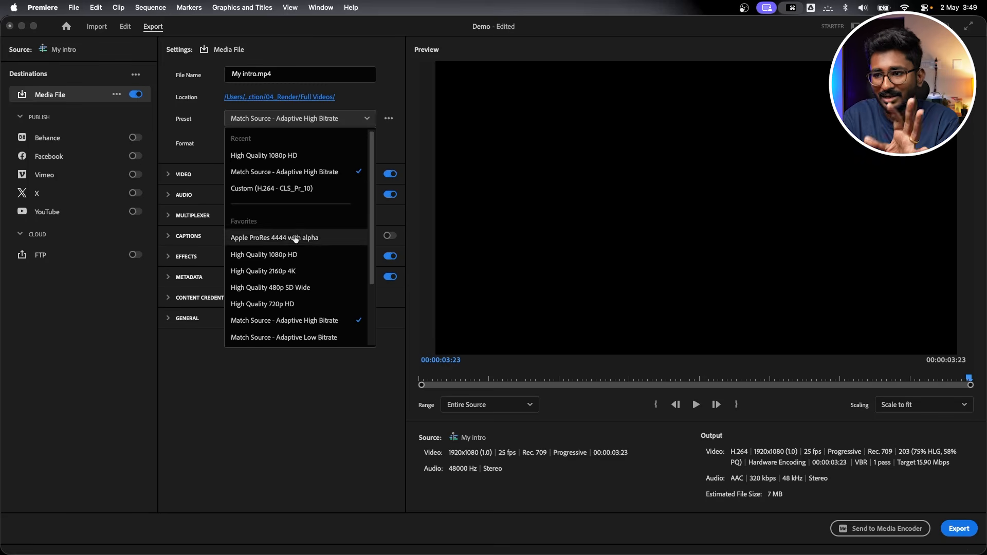
pyautogui.scroll(-3, 298, 257)
pyautogui.scroll(3, 301, 260)
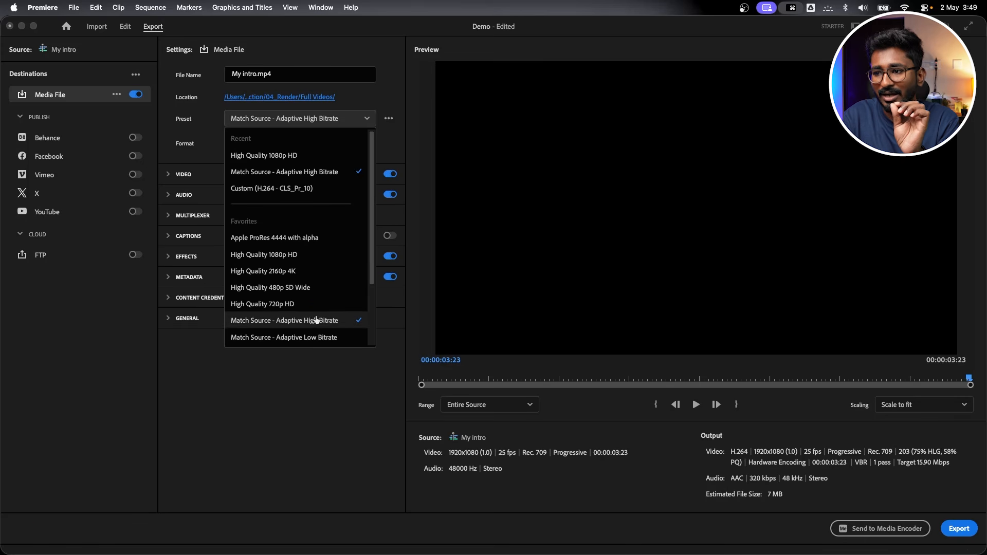
pyautogui.click(317, 321)
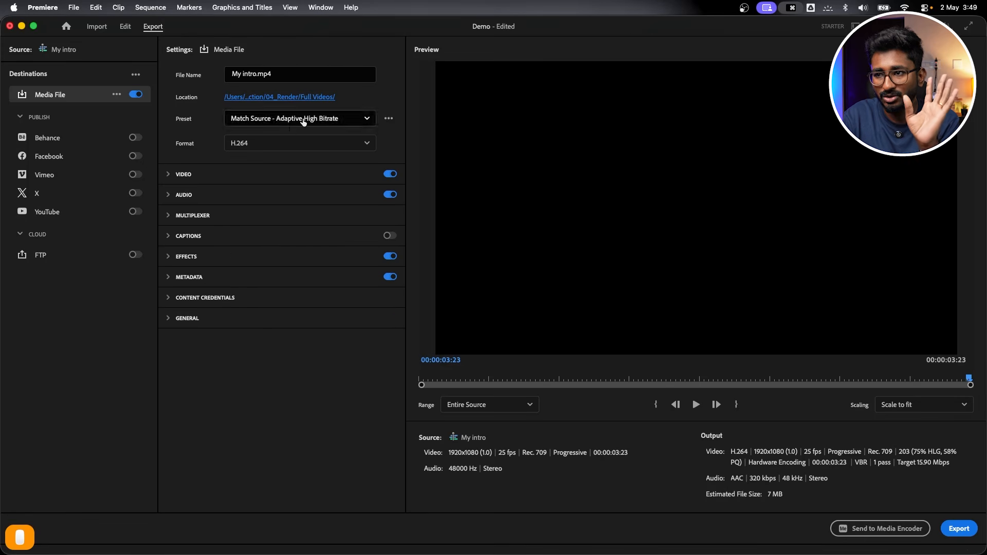
# - Look through the available export formats and choose H.264
pyautogui.click(282, 146)
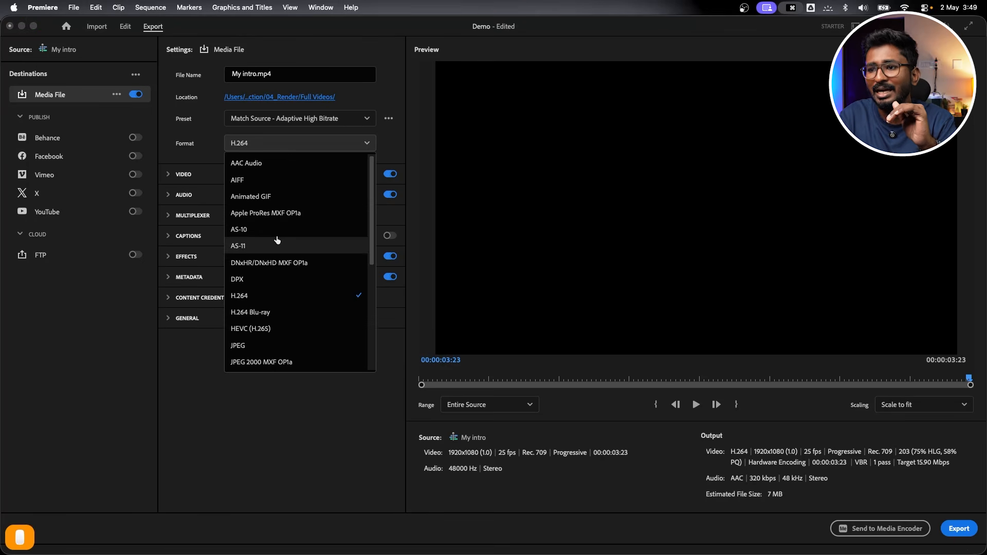
pyautogui.scroll(-3, 279, 240)
pyautogui.scroll(-4, 279, 240)
pyautogui.scroll(1, 276, 242)
pyautogui.scroll(-2, 249, 195)
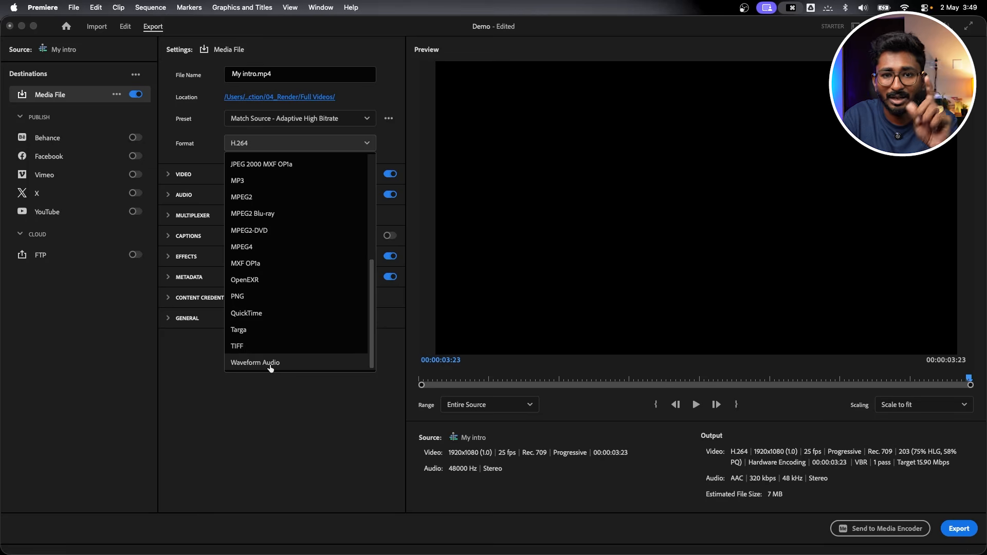
pyautogui.scroll(5, 293, 249)
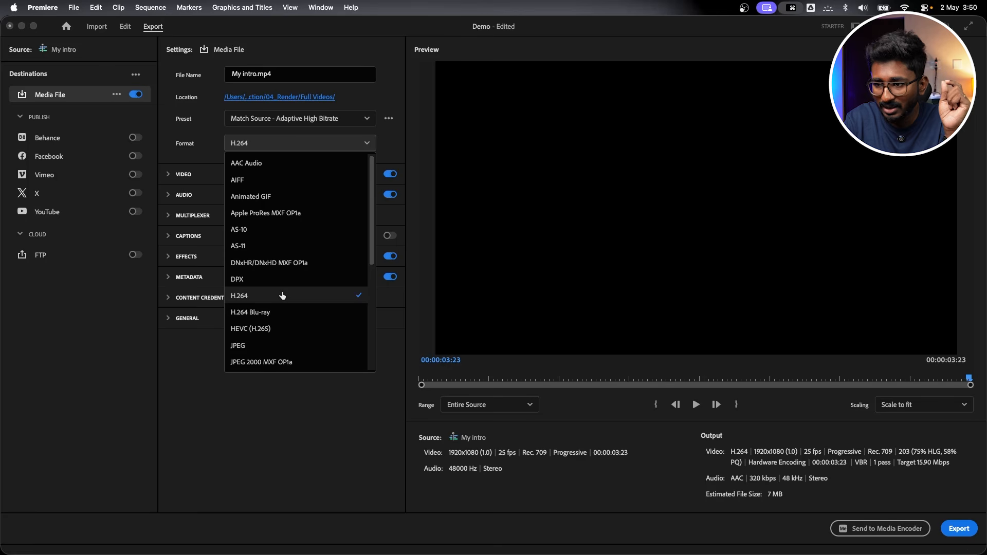
pyautogui.scroll(-5, 280, 305)
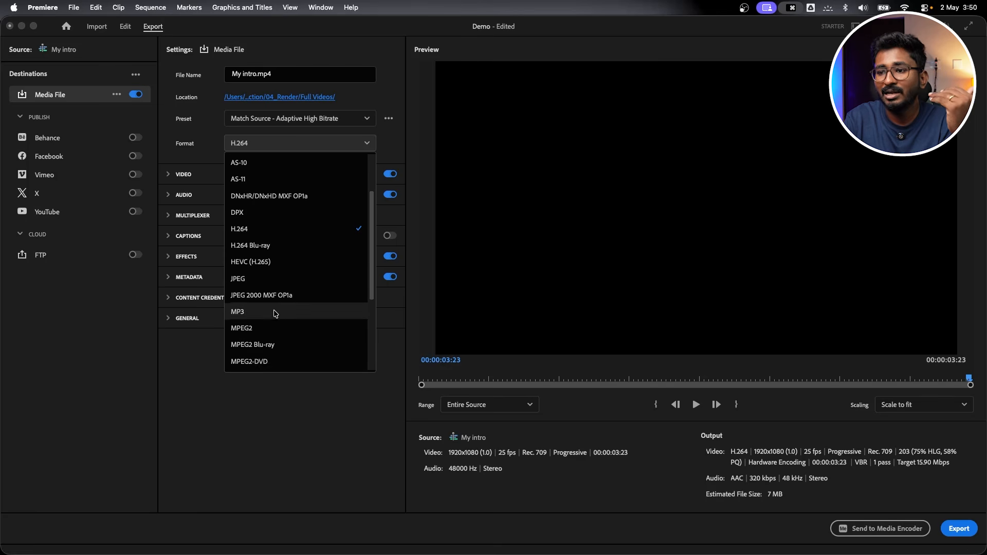
pyautogui.scroll(-1, 275, 314)
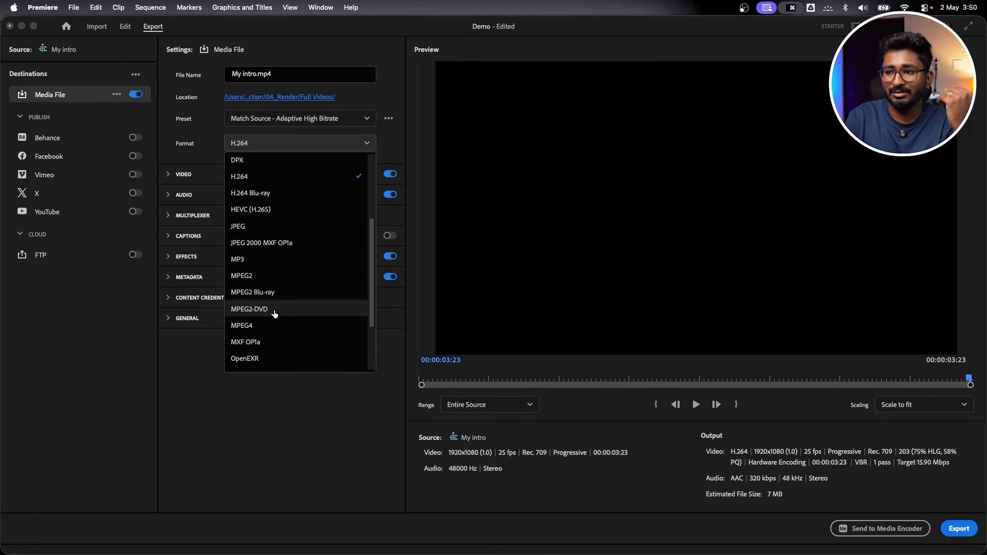
pyautogui.scroll(-4, 275, 314)
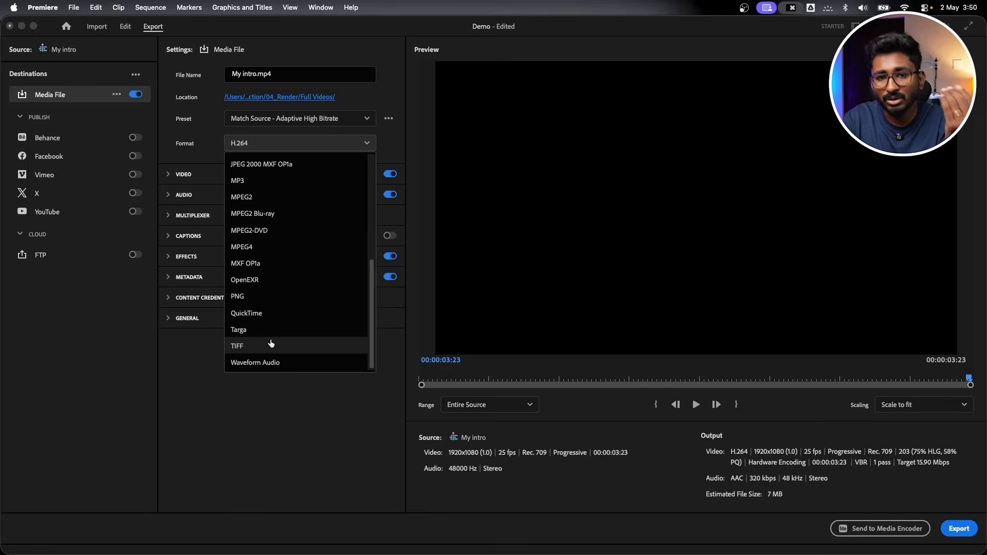
pyautogui.scroll(3, 309, 246)
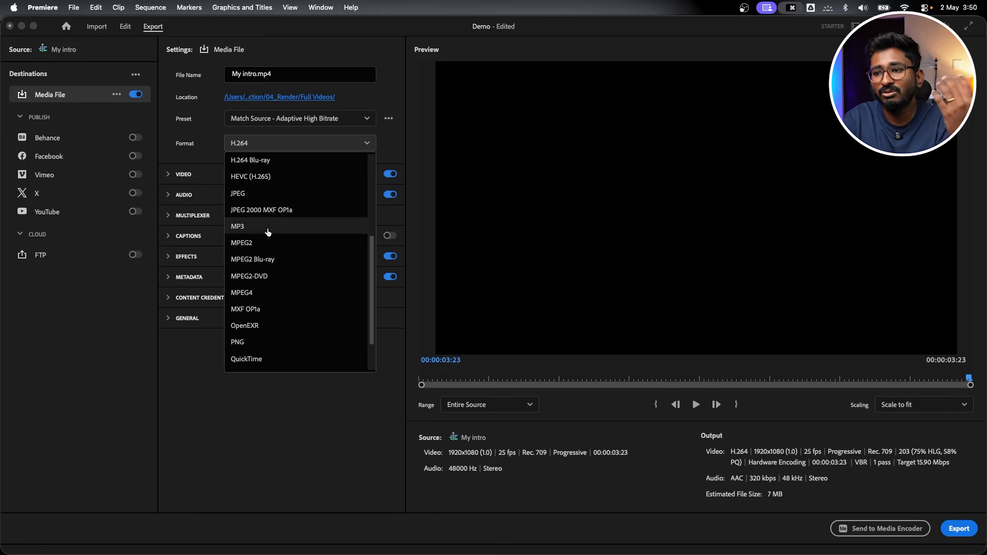
pyautogui.scroll(3, 278, 256)
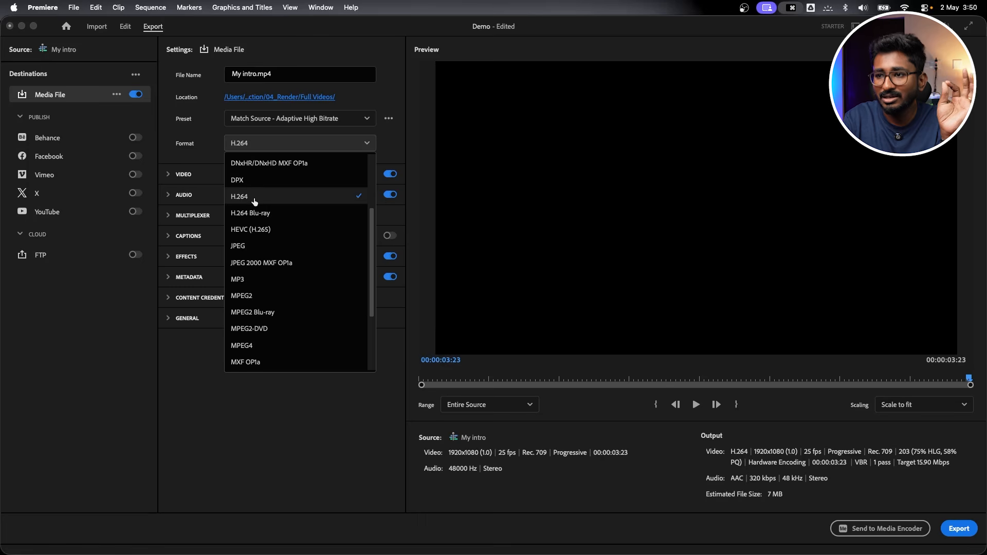
pyautogui.click(254, 201)
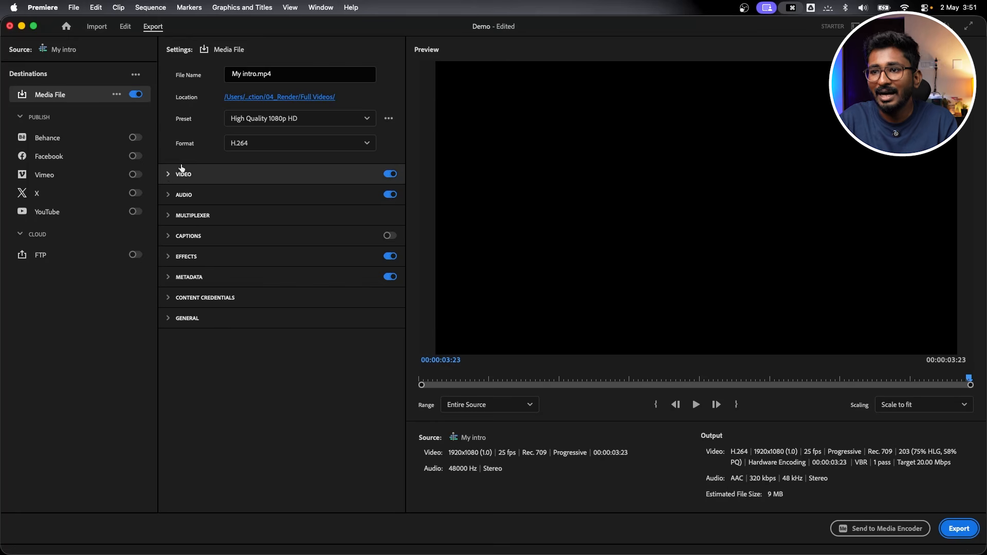
# - Expand the video export settings and examine the available frame sizes without changing the selection
pyautogui.click(168, 174)
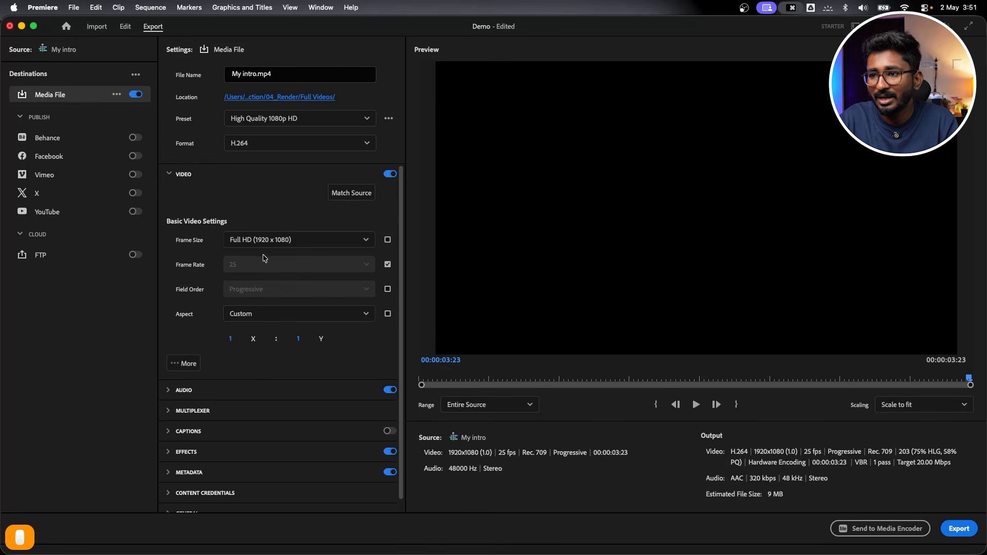
pyautogui.click(259, 241)
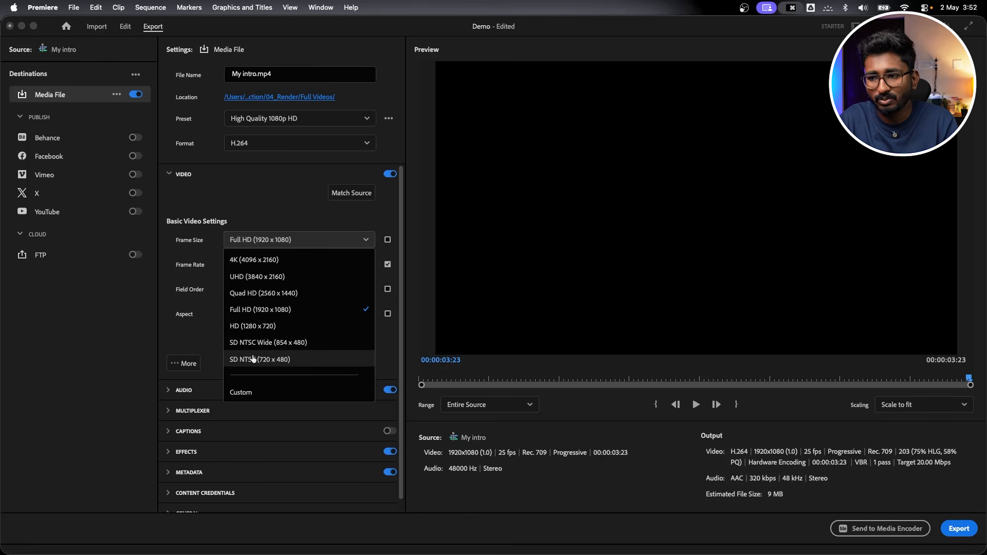
pyautogui.click(262, 216)
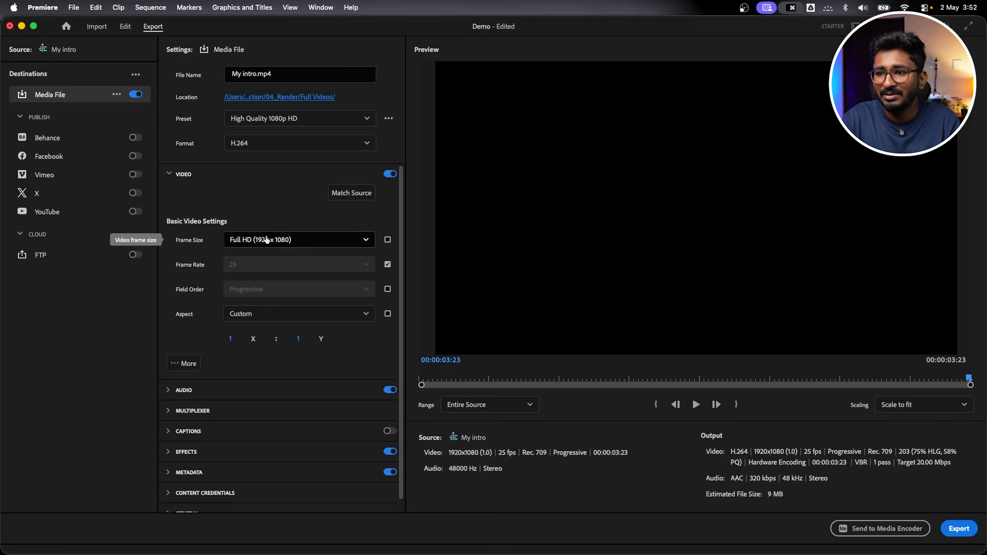
pyautogui.click(266, 238)
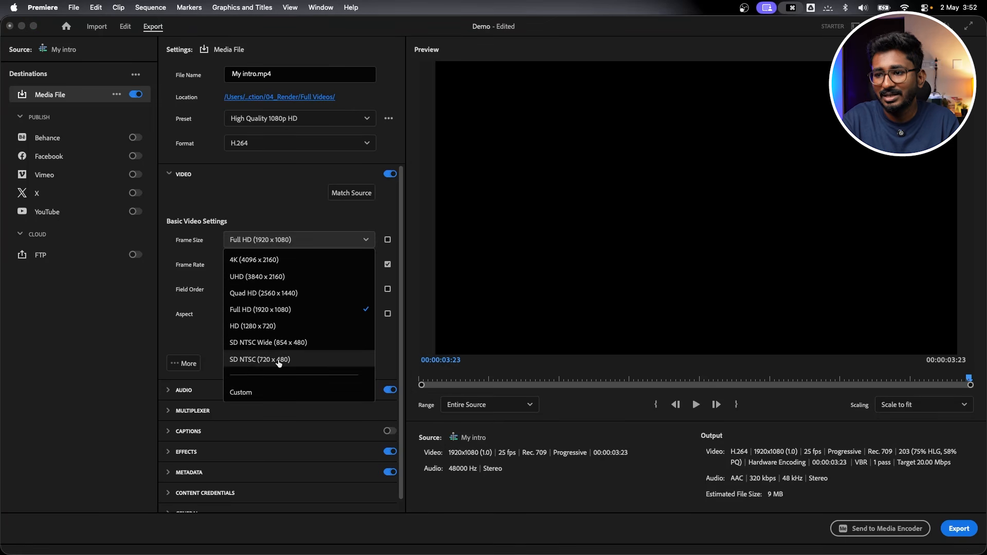
pyautogui.click(293, 194)
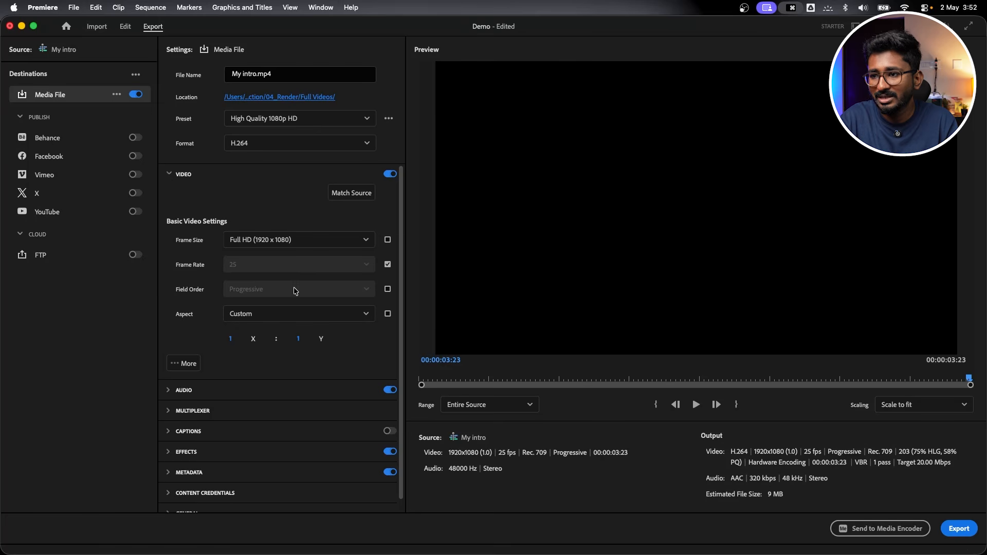
# - Turn off source matching for the frame rate and check the available frame rates without picking another one
pyautogui.click(294, 268)
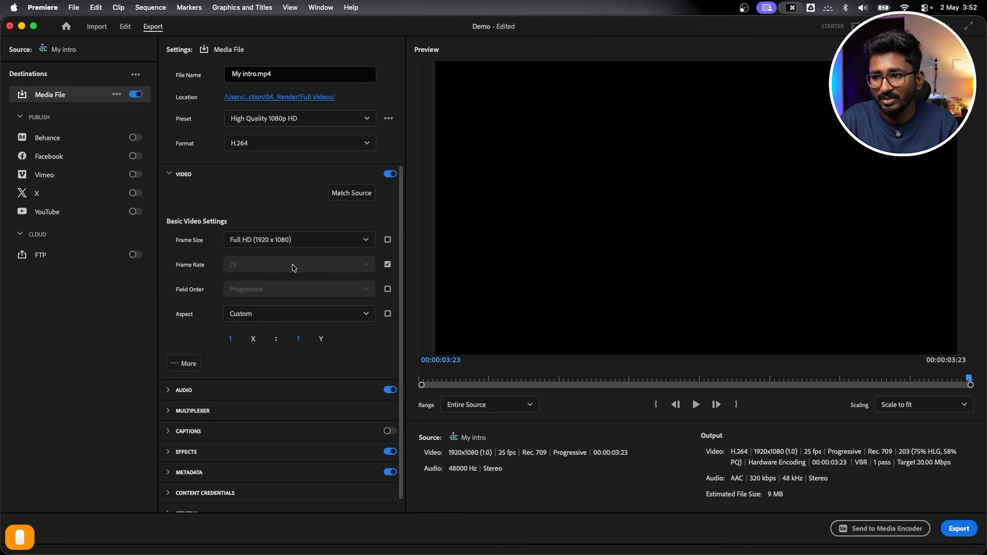
pyautogui.click(388, 265)
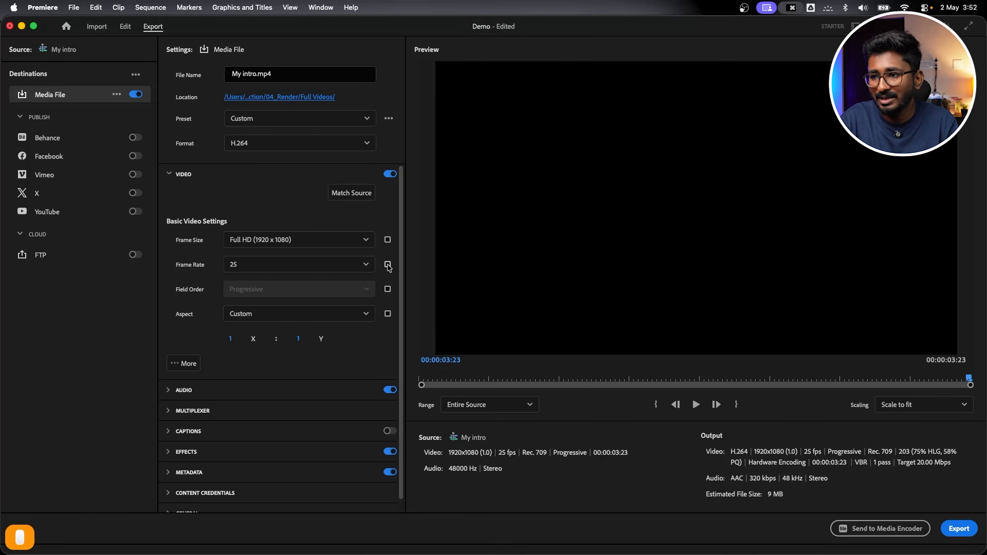
pyautogui.click(353, 265)
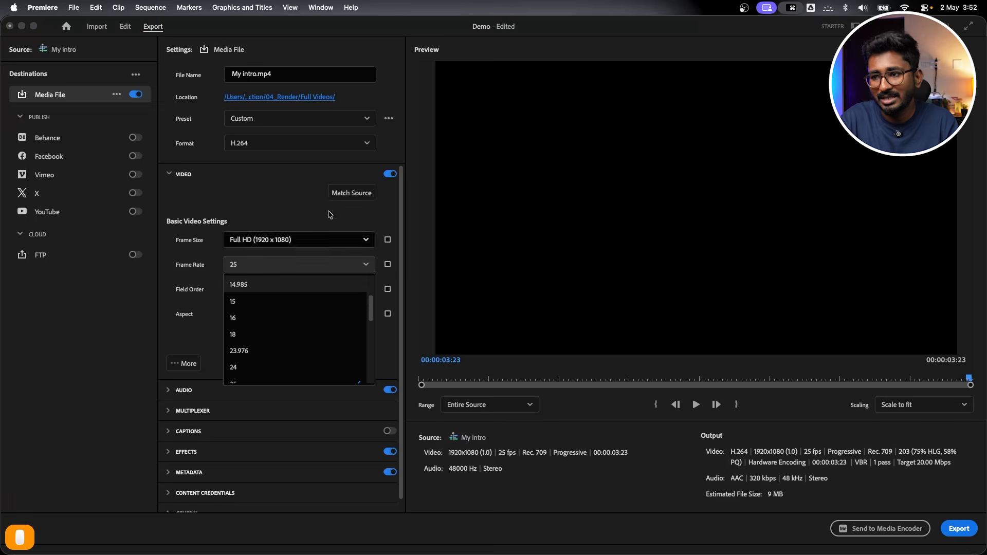
pyautogui.click(302, 209)
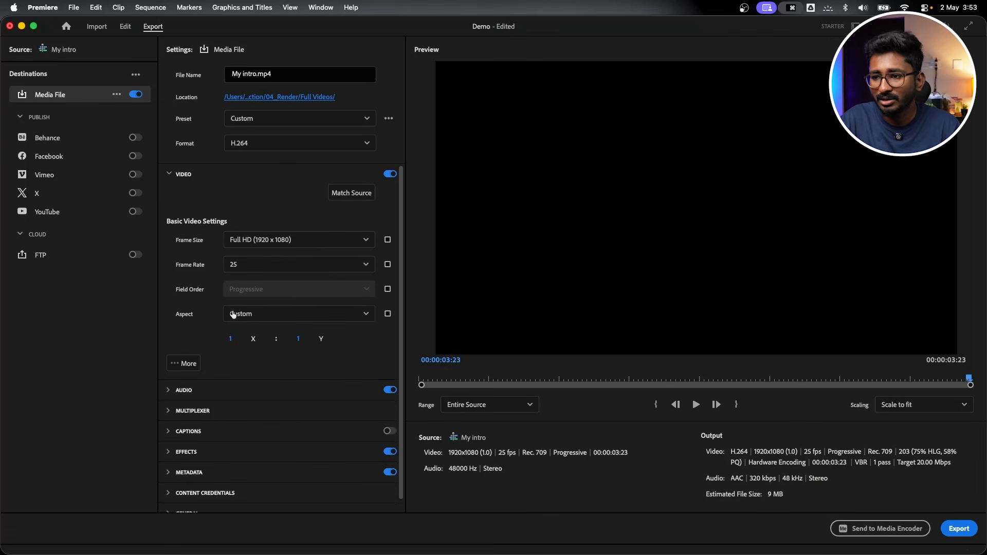
# - Show the additional video settings and examine the render, encoding and bitrate options
pyautogui.click(182, 366)
pyautogui.scroll(-10, 204, 405)
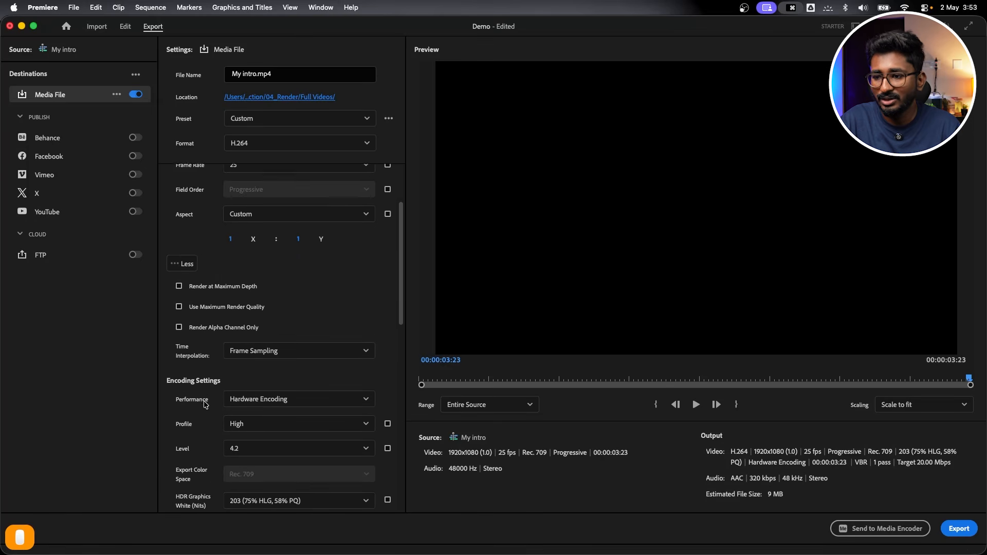
pyautogui.scroll(-11, 204, 404)
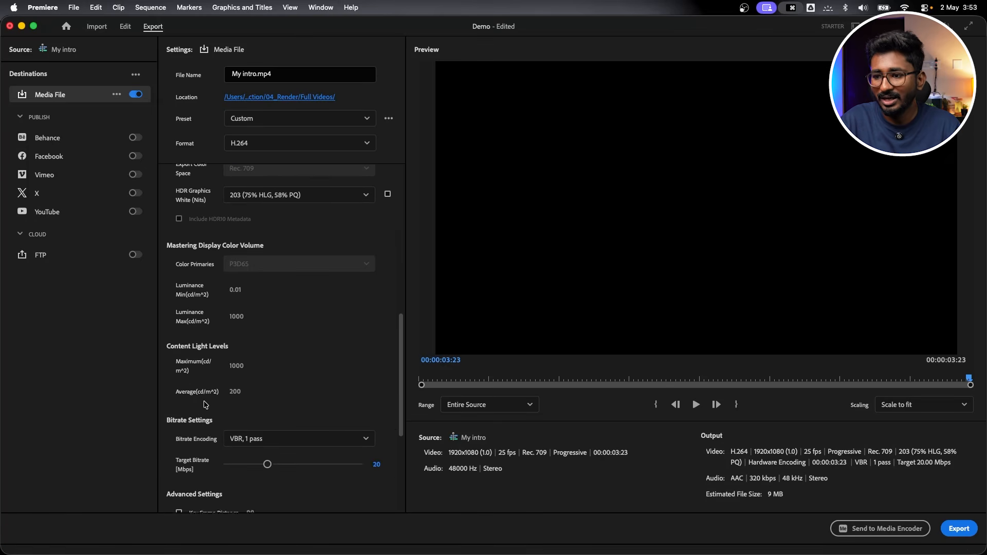
pyautogui.scroll(3, 204, 404)
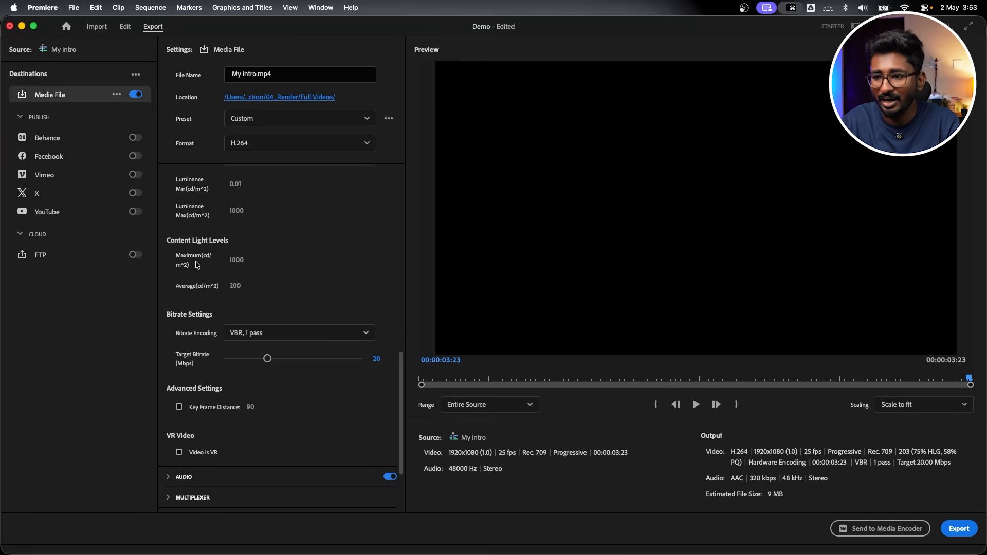
# - Try the Scale to fill option for the export scaling and restore Scale to fit
pyautogui.scroll(-3, 203, 296)
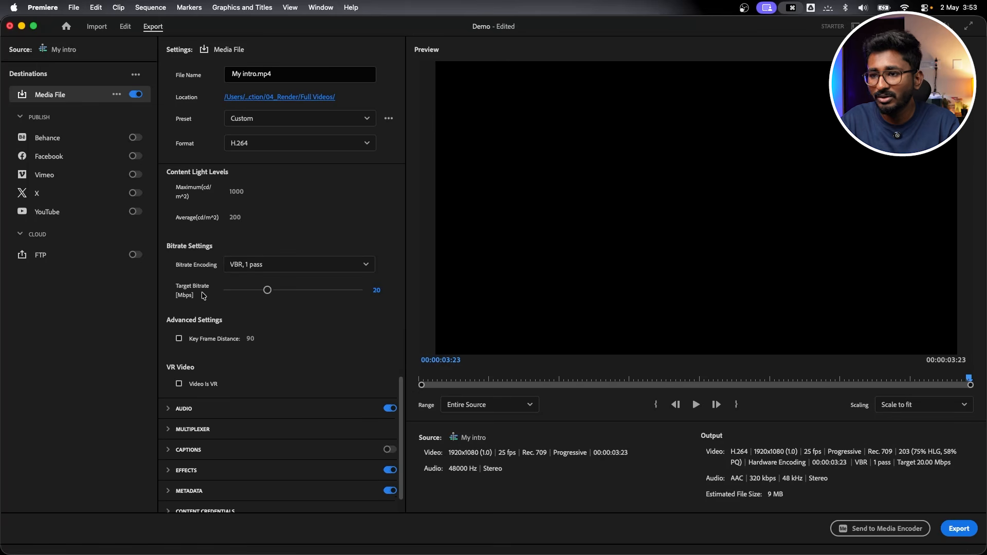
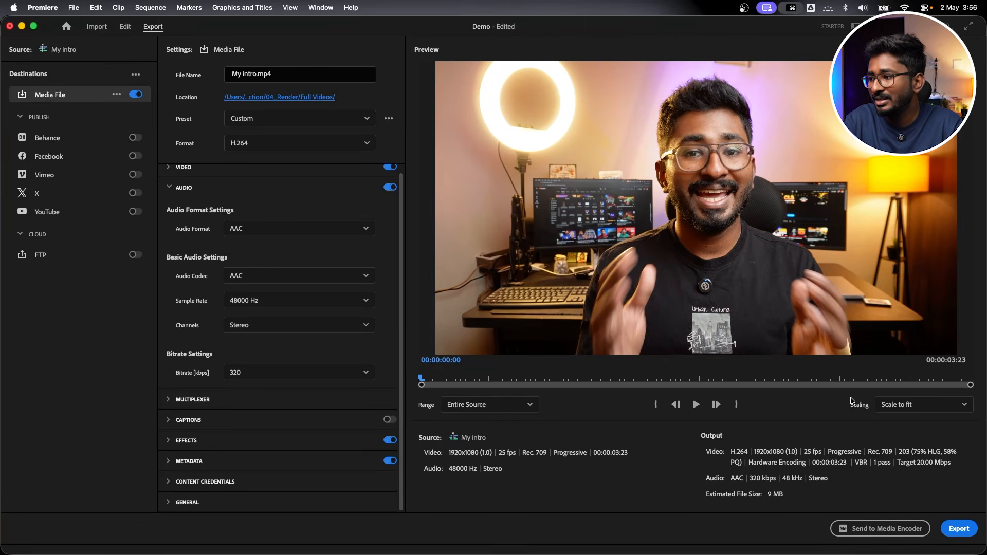
pyautogui.click(898, 406)
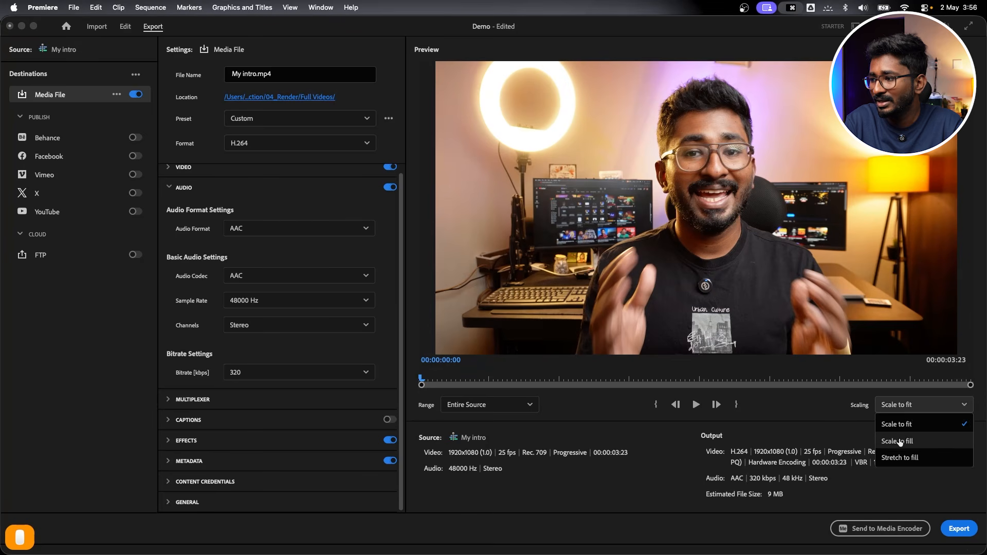
pyautogui.click(900, 442)
pyautogui.click(911, 407)
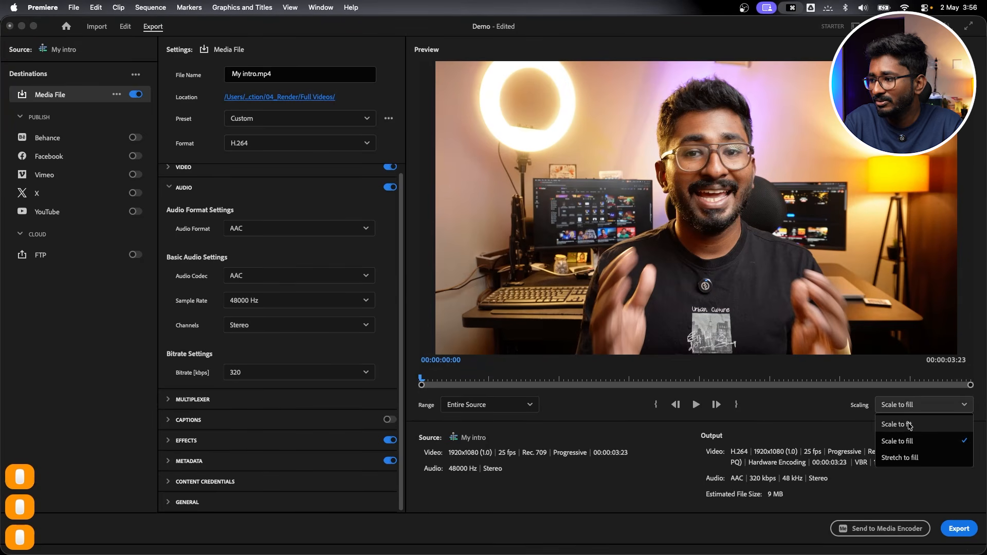
pyautogui.click(909, 426)
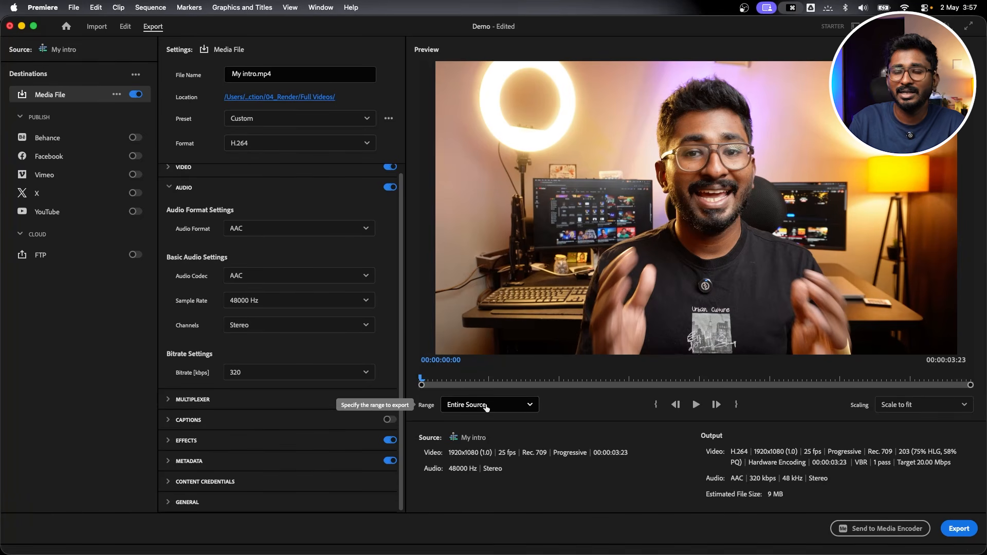
# - Return to the My intro timeline and mark an In point at 00:00:00:22 and an Out point at 00:00:02:09
pyautogui.click(125, 26)
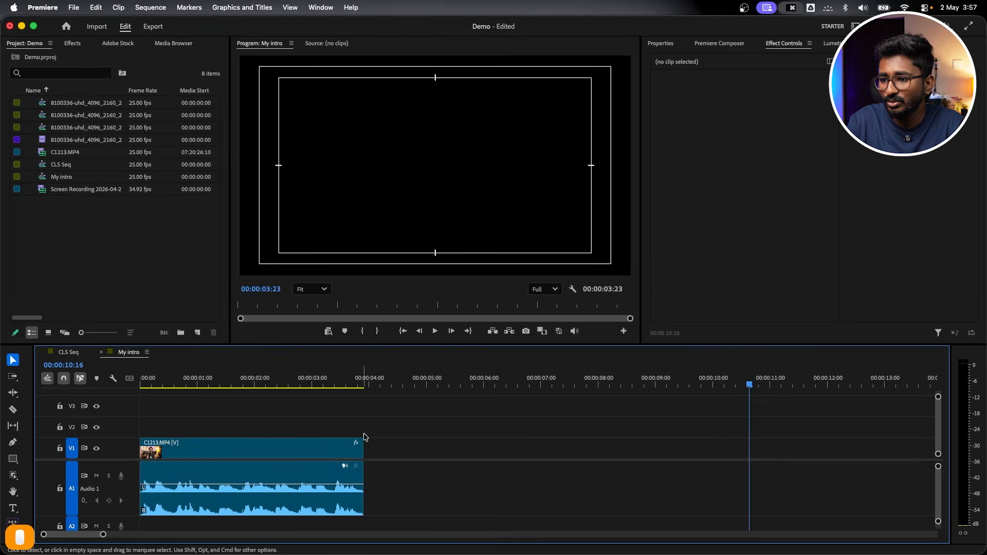
pyautogui.moveTo(373, 433); pyautogui.dragTo(150, 446)
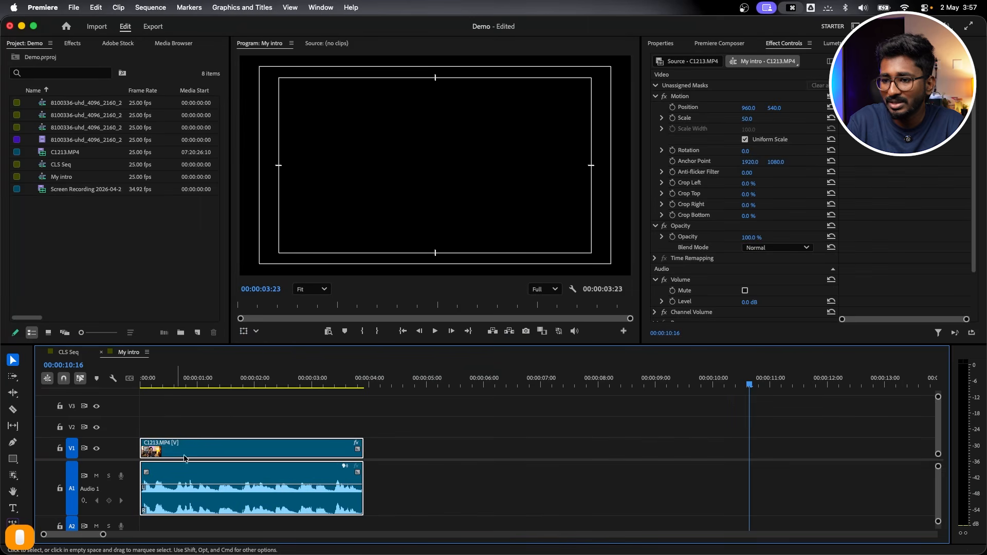
pyautogui.click(191, 386)
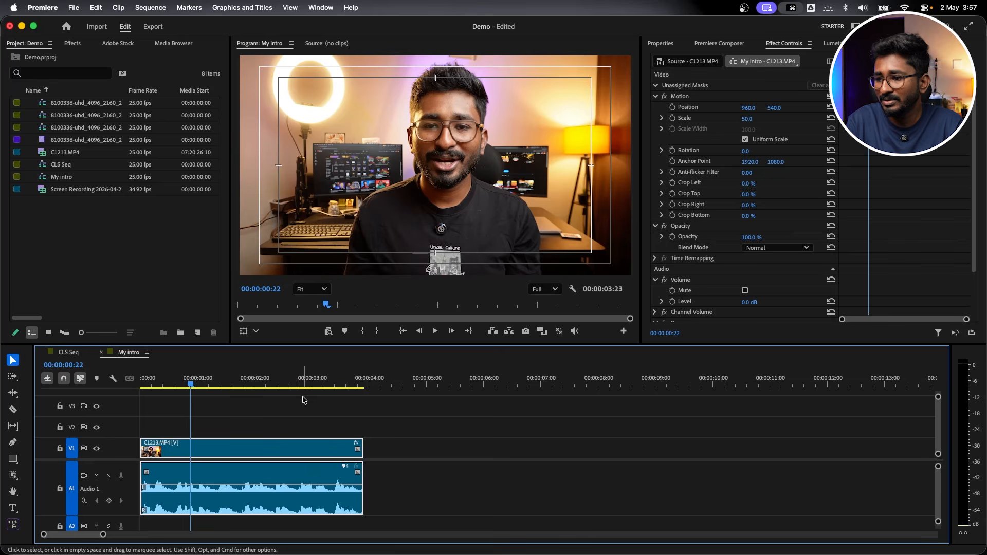
pyautogui.press('i')
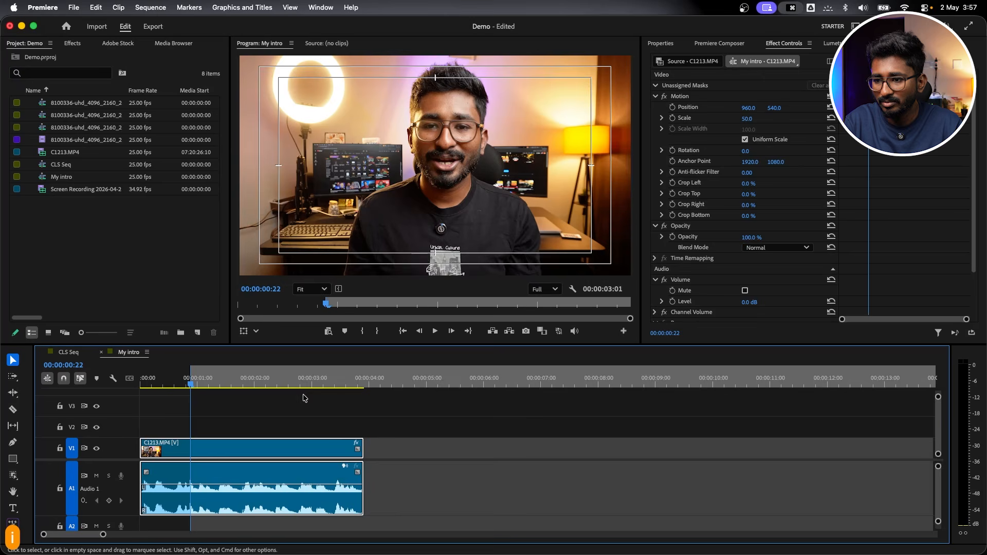
pyautogui.click(276, 383)
pyautogui.press('o')
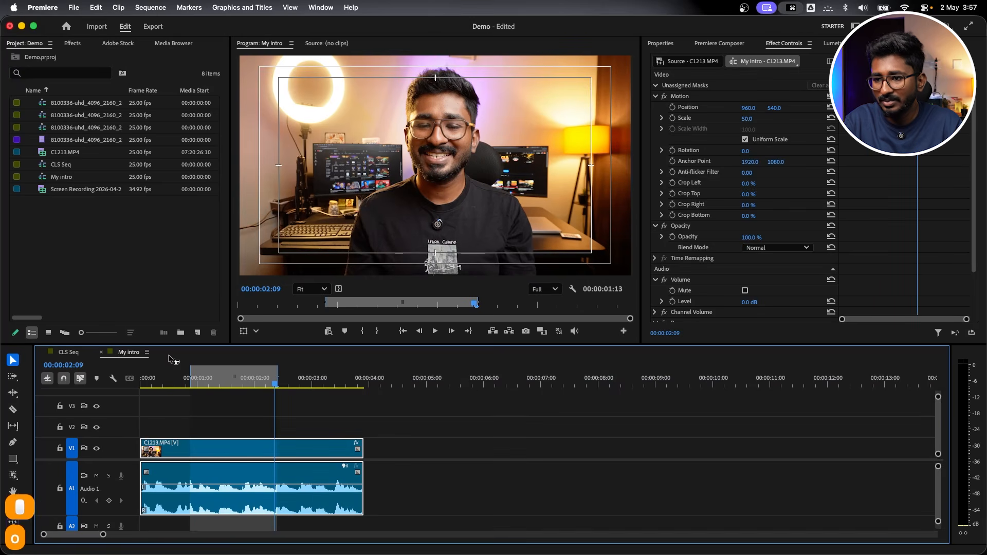
# - Go back to the export settings and set the export range to Source In/Out
pyautogui.click(154, 21)
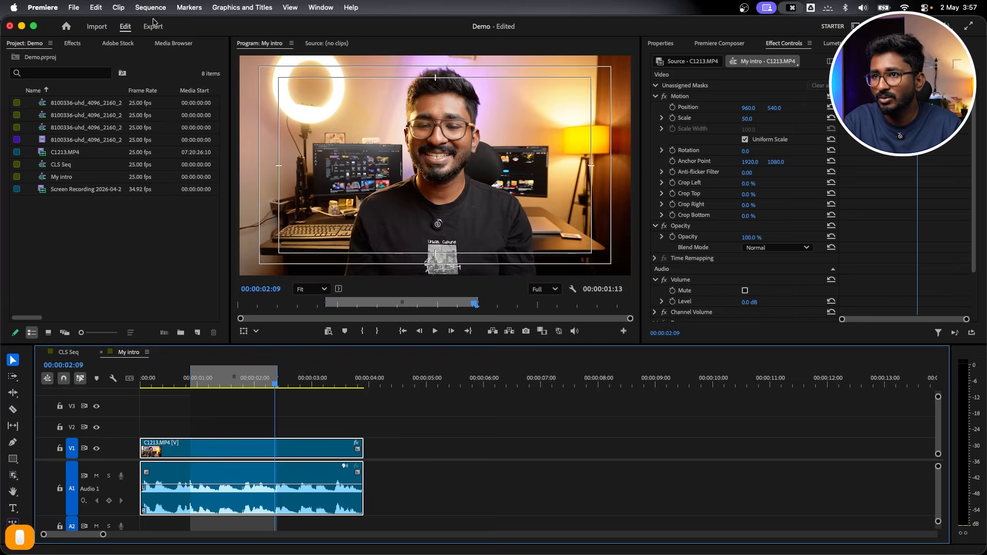
pyautogui.click(473, 406)
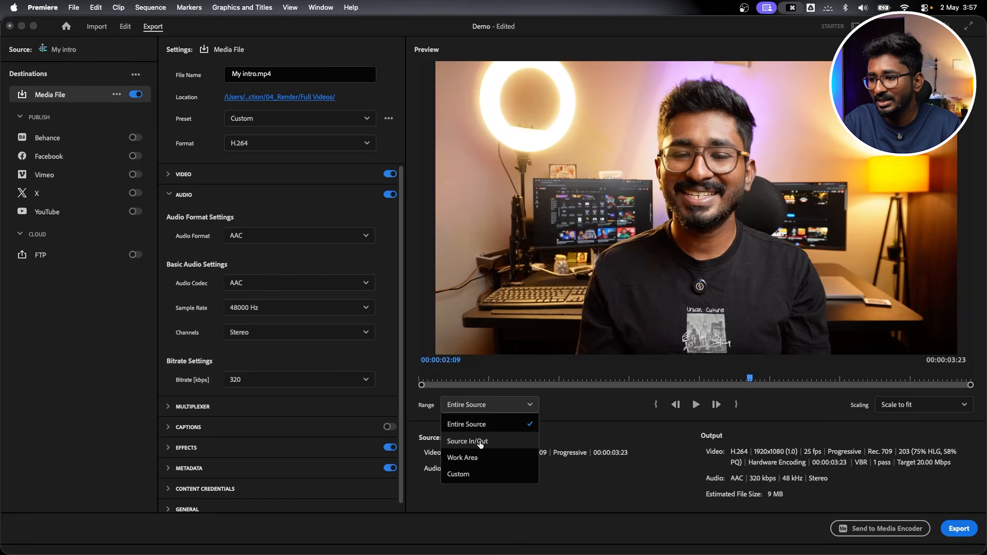
pyautogui.click(466, 442)
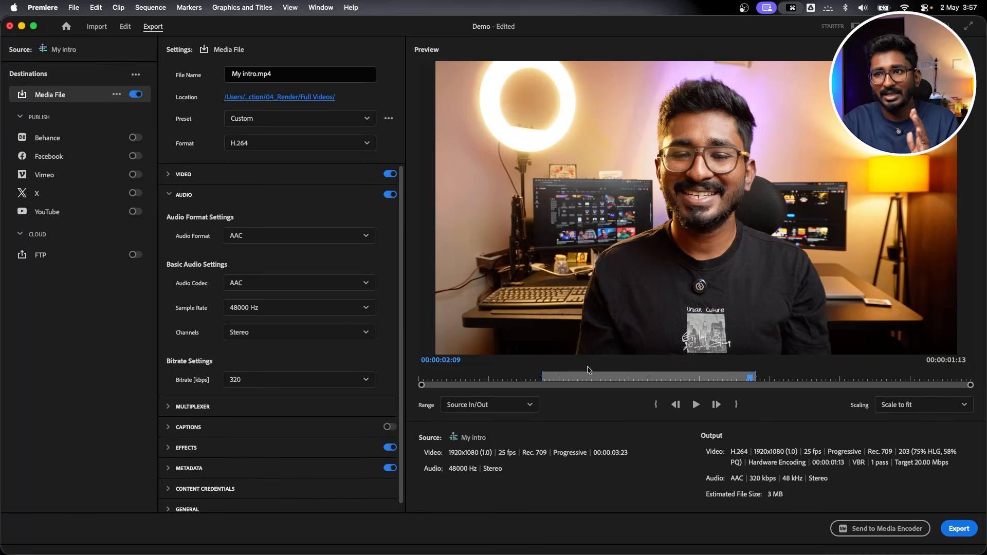
# - In the My intro timeline, move the In point to 00:00:00:12 and the Out point to 00:00:01:23
pyautogui.click(126, 26)
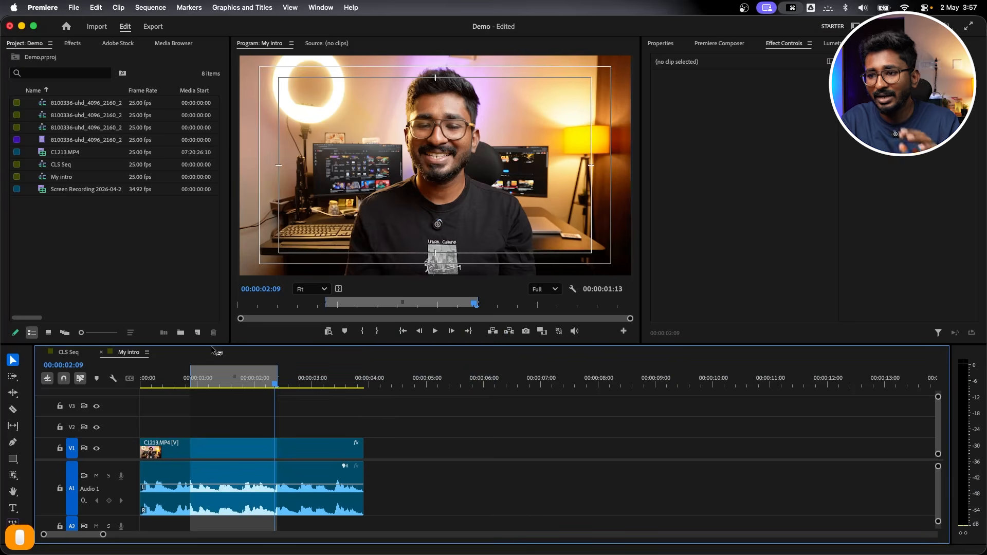
pyautogui.click(169, 379)
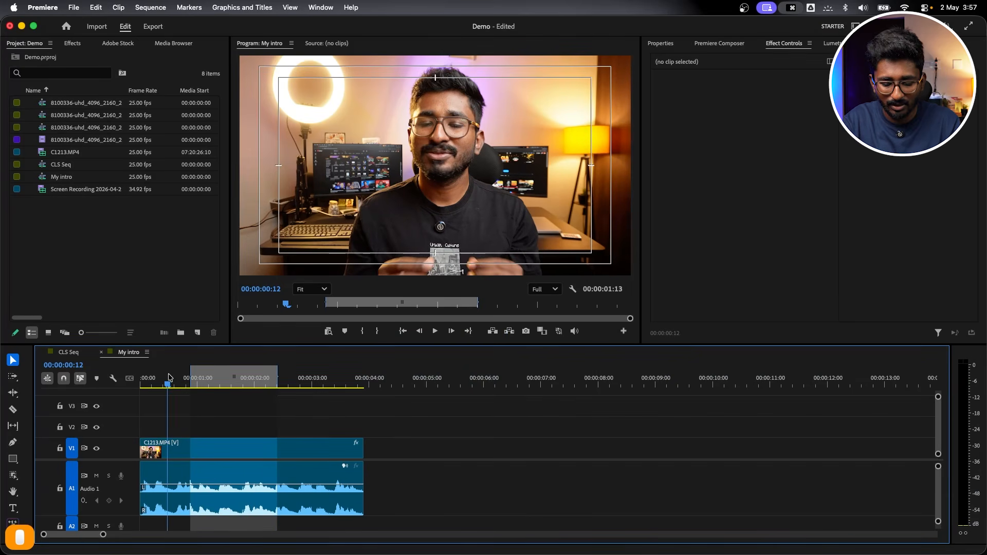
pyautogui.press('i')
pyautogui.moveTo(169, 378); pyautogui.dragTo(250, 380)
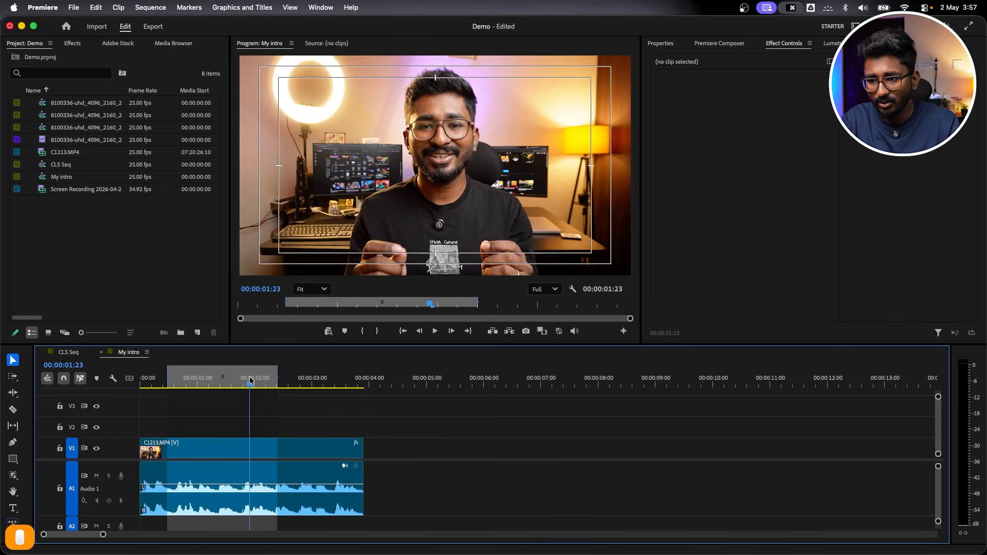
pyautogui.press('o')
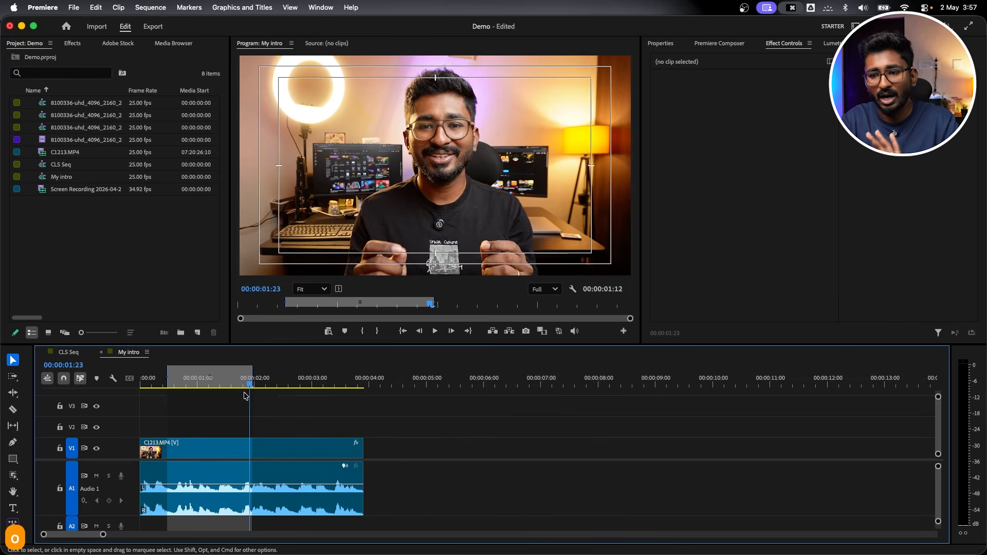
# - Reopen the export settings for My intro and set the export range to Entire Source
pyautogui.press('super+m')
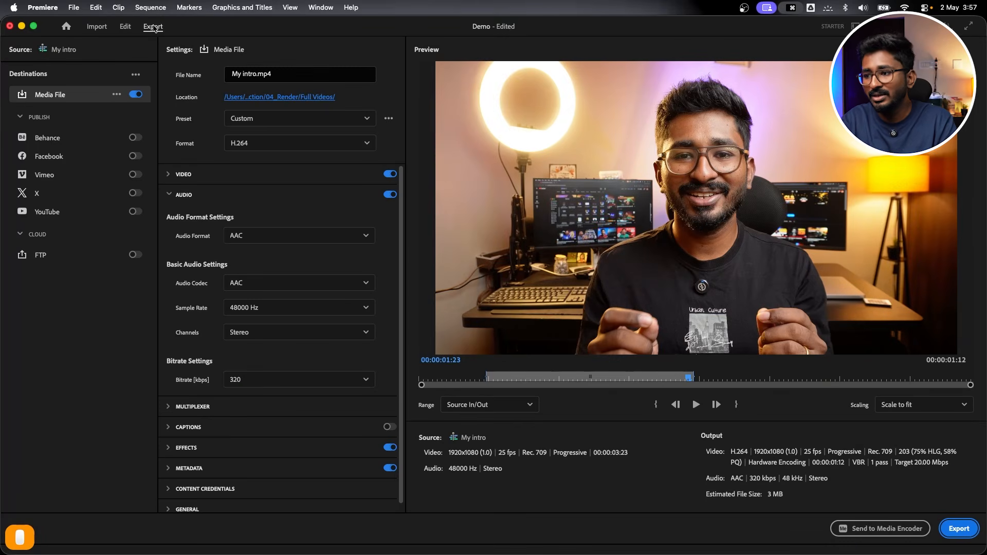
pyautogui.click(456, 405)
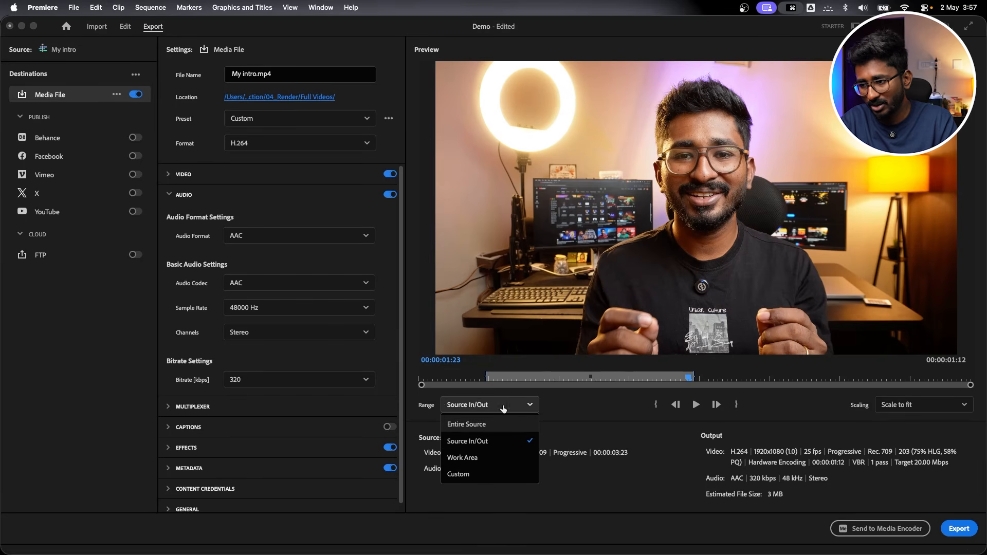
pyautogui.click(492, 431)
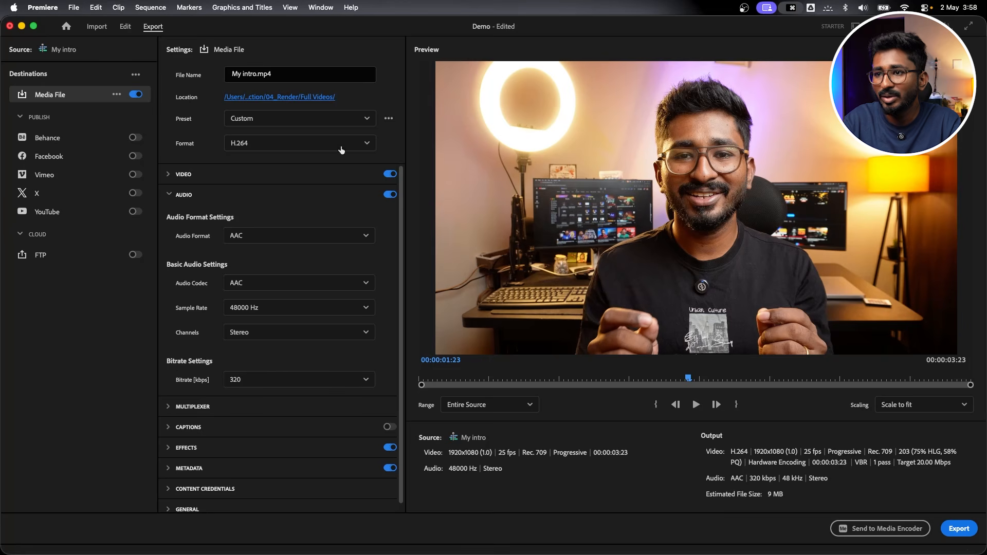
# - Expand the video export settings, try target bitrates of 47.19 and 2.77 Mbps, and set the target bitrate to 28.62 Mbps
pyautogui.click(201, 170)
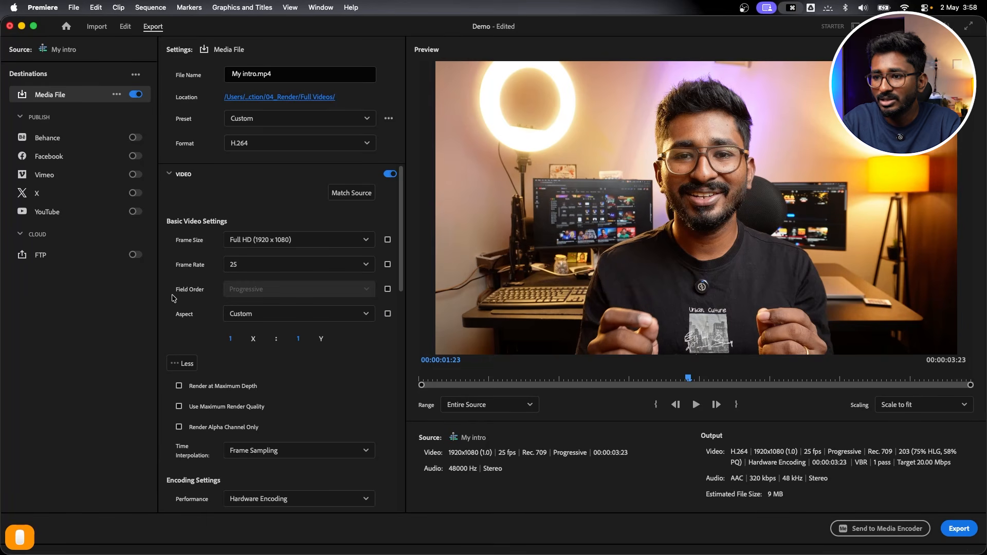
pyautogui.scroll(-15, 173, 298)
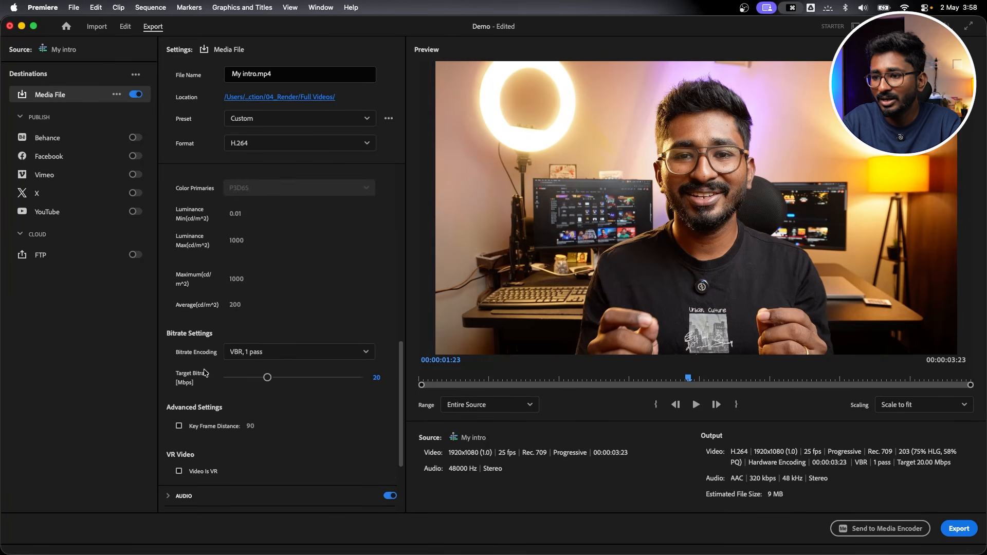
pyautogui.scroll(-2, 204, 372)
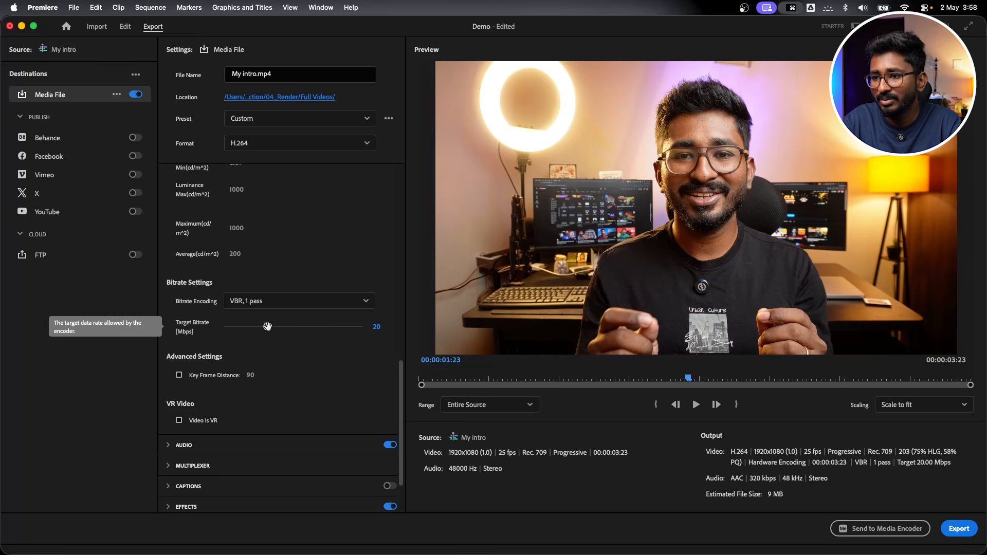
pyautogui.moveTo(268, 326); pyautogui.dragTo(326, 327)
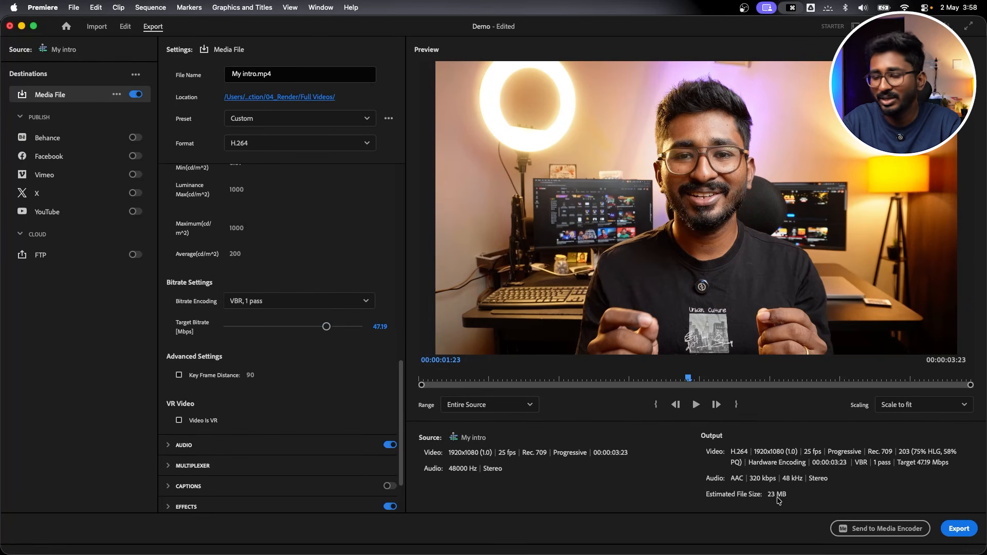
pyautogui.moveTo(325, 326); pyautogui.dragTo(230, 327)
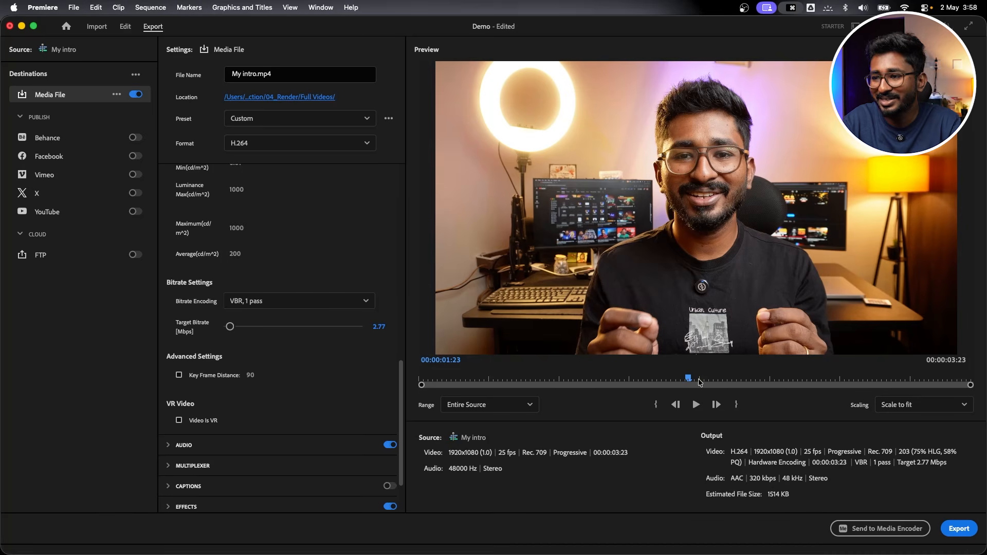
pyautogui.click(287, 327)
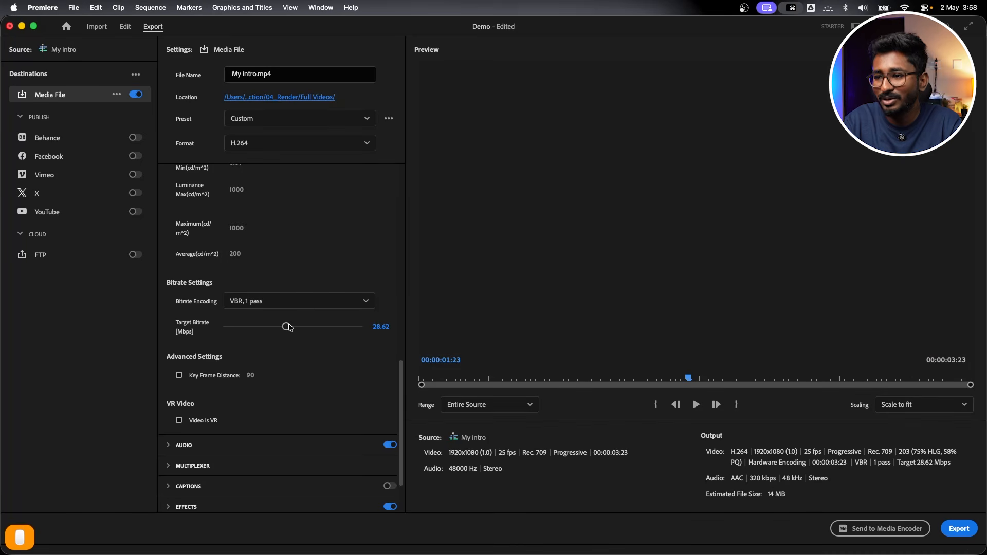